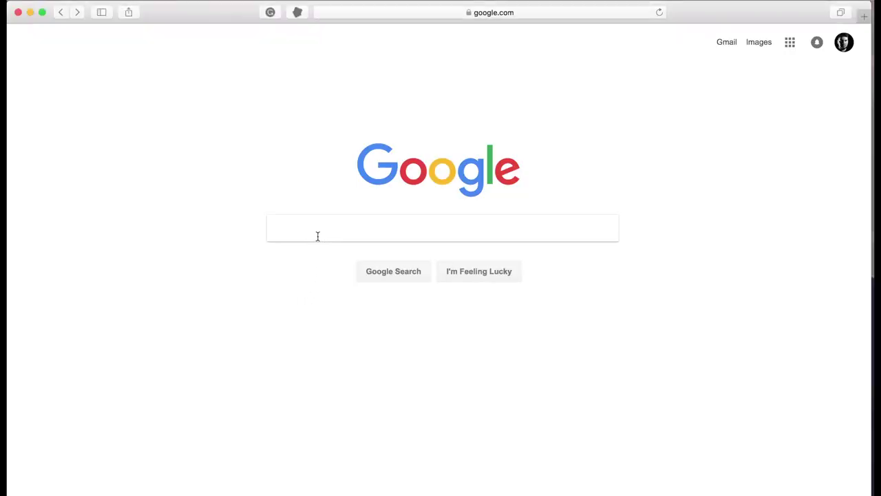
# Step: Go to YouTube via Google and browse the 'how to create a thumbnail' results for examples
pyautogui.write('you')
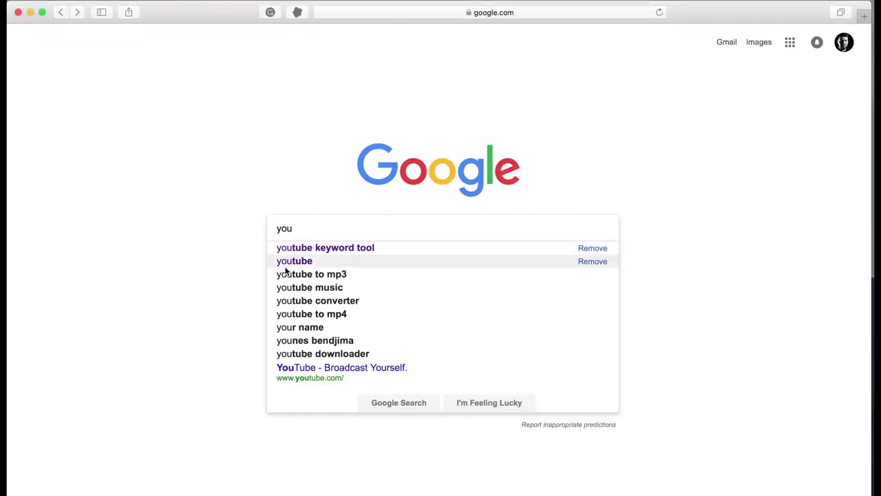
pyautogui.click(286, 262)
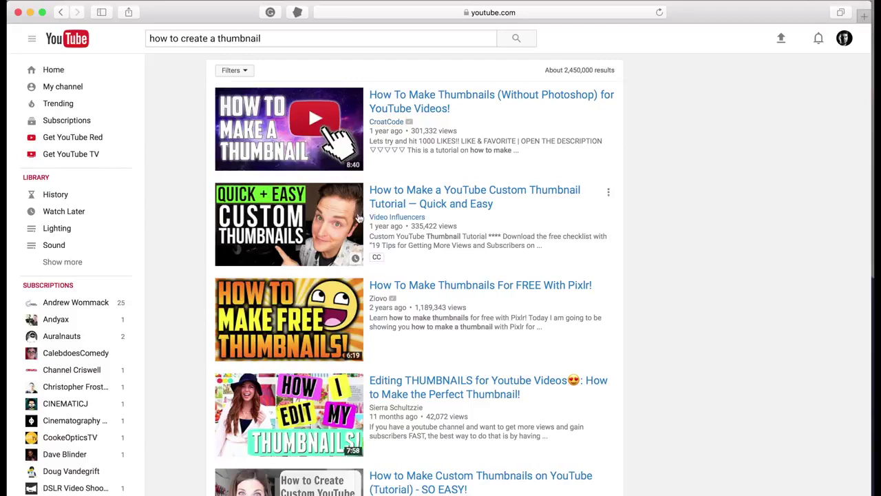
pyautogui.scroll(-2, 344, 353)
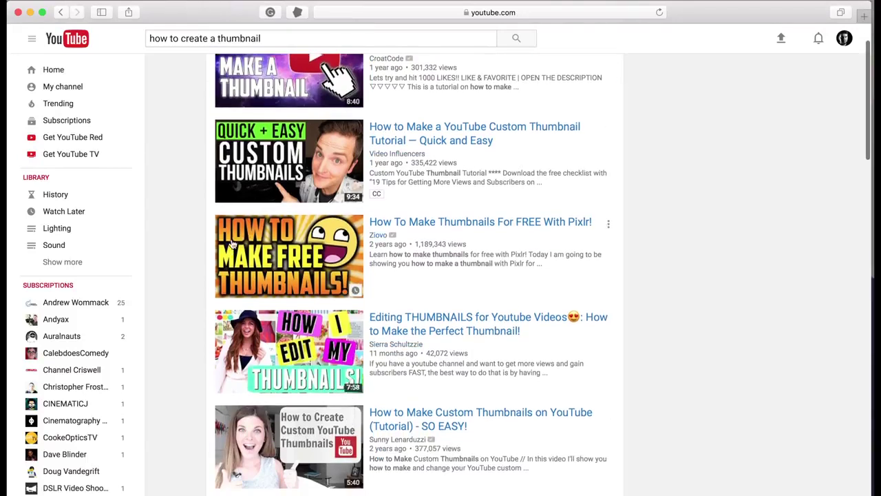
pyautogui.scroll(-6, 341, 298)
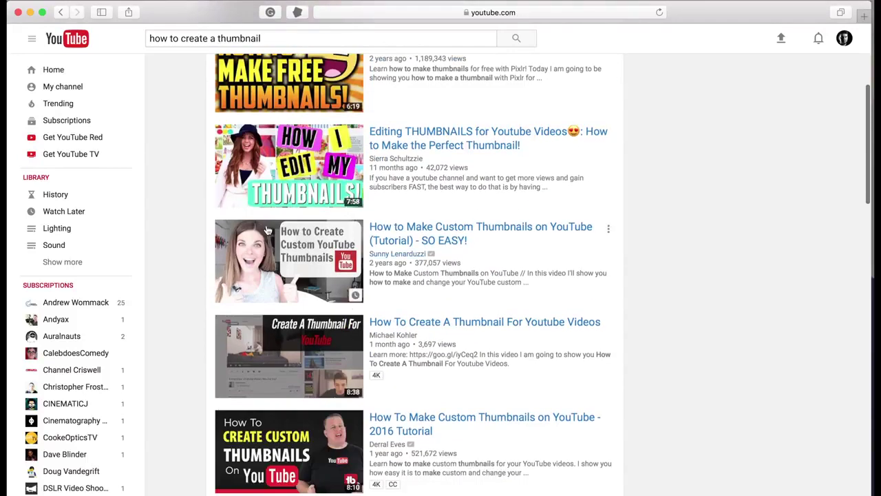
pyautogui.scroll(8, 398, 262)
pyautogui.scroll(-3, 372, 372)
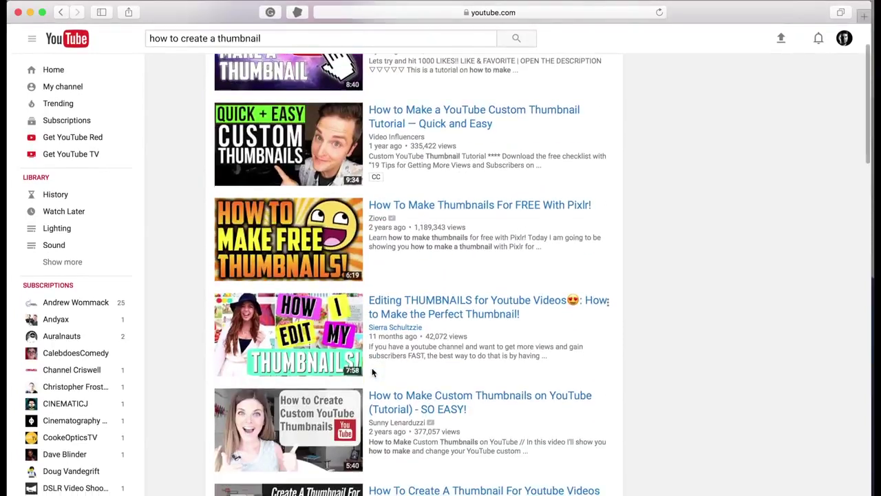
pyautogui.scroll(-20, 372, 372)
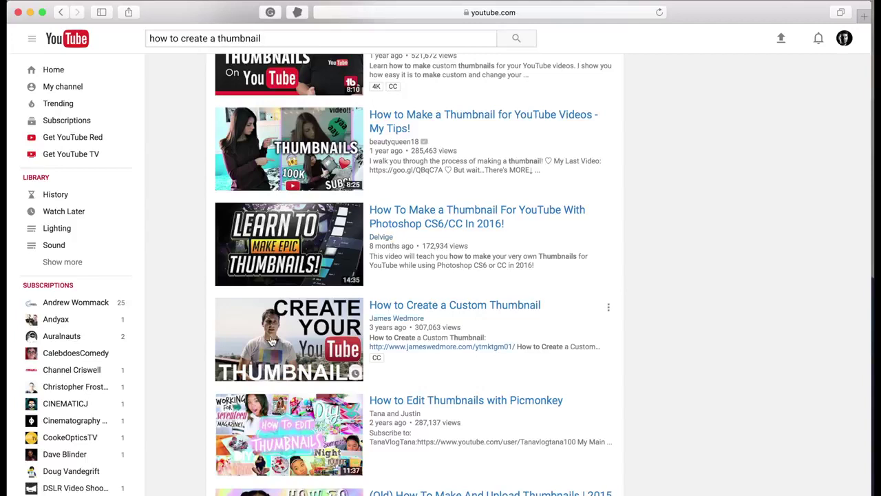
pyautogui.scroll(-5, 324, 286)
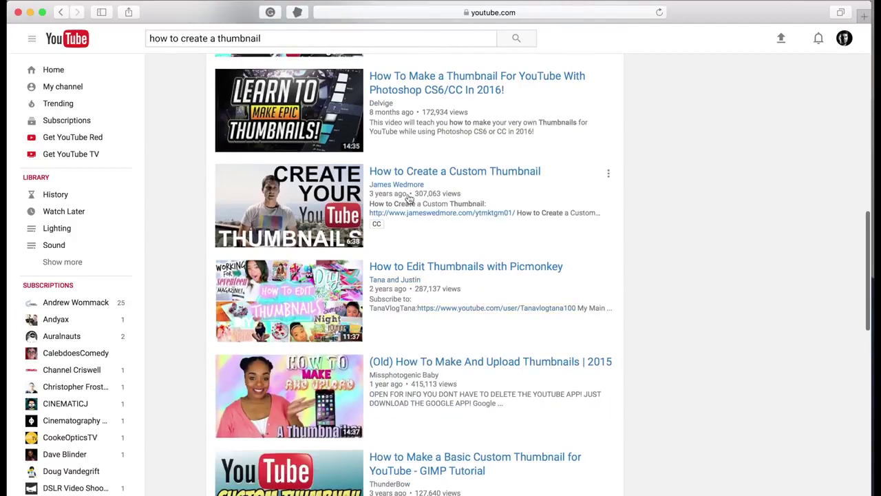
pyautogui.scroll(-8, 277, 325)
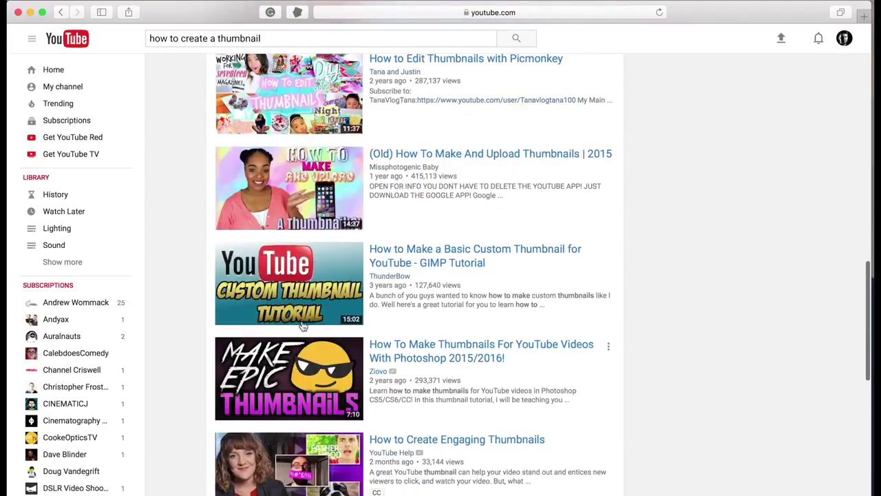
pyautogui.scroll(-4, 303, 337)
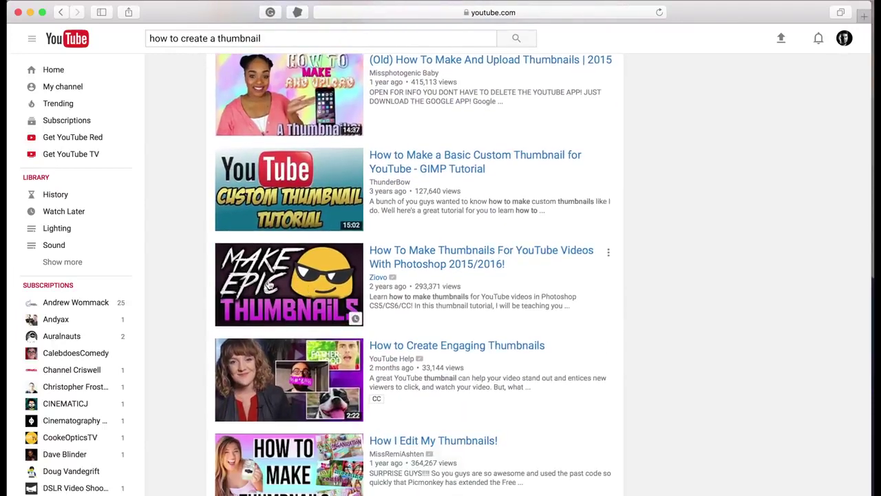
pyautogui.scroll(-5, 258, 413)
pyautogui.scroll(-5, 254, 430)
pyautogui.scroll(-8, 254, 430)
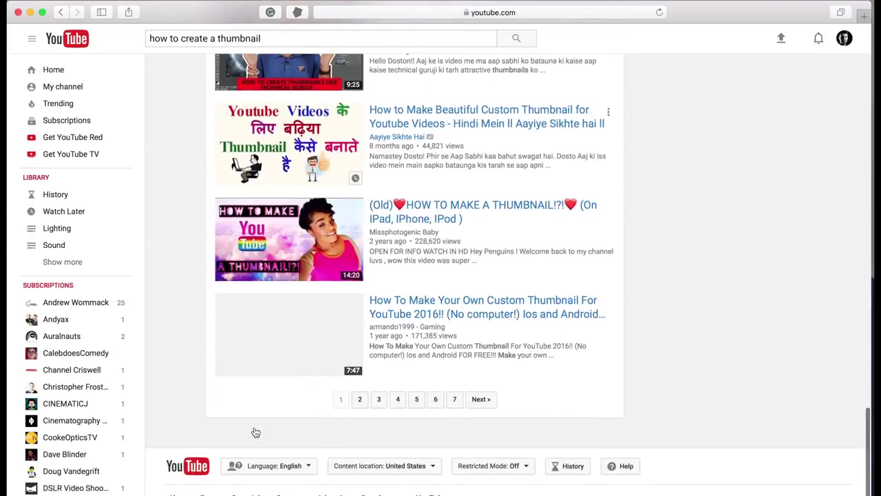
pyautogui.scroll(15, 258, 413)
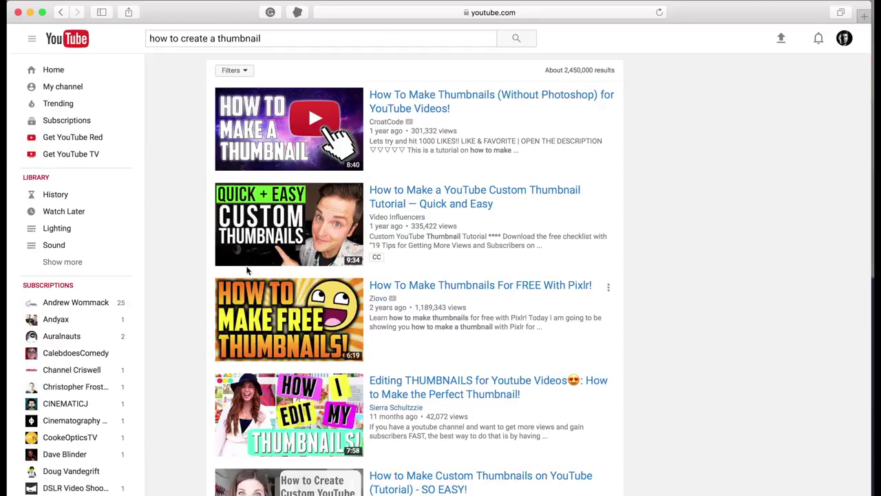
pyautogui.scroll(-5, 262, 330)
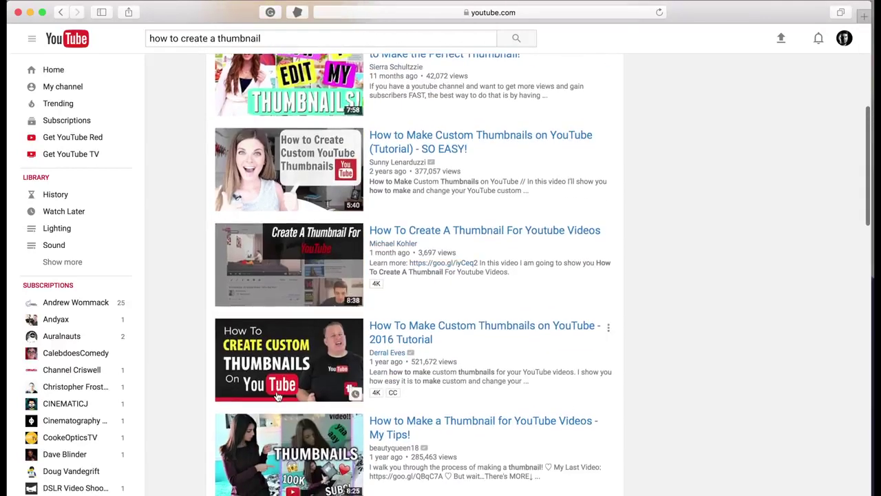
pyautogui.scroll(2, 278, 396)
pyautogui.scroll(5, 277, 396)
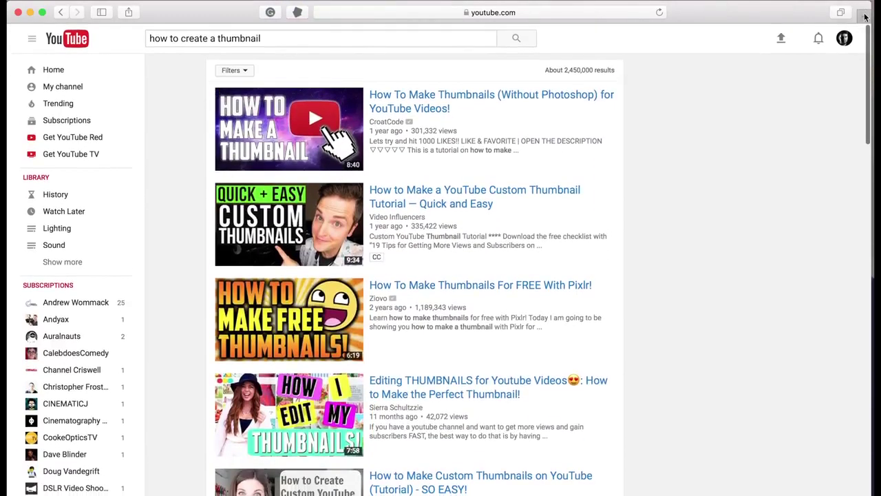
# Step: Open canva.com in a new tab and start a YouTube Thumbnail design from the full design-type list
pyautogui.click(864, 14)
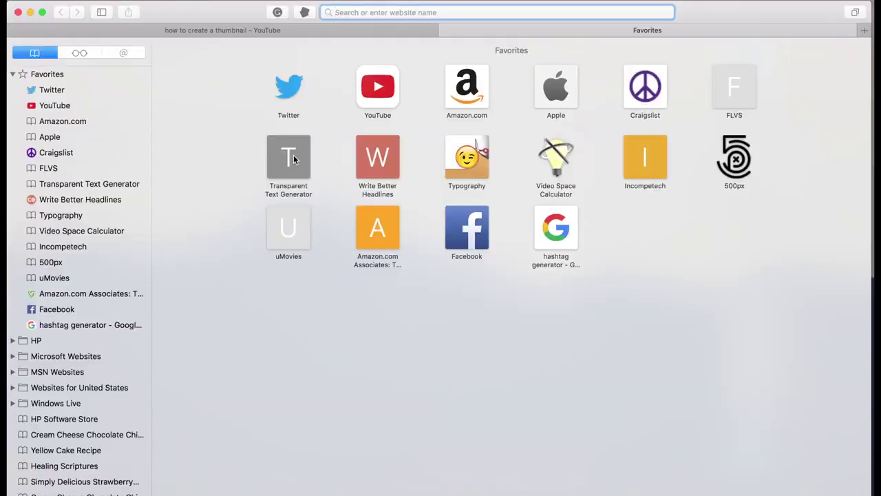
pyautogui.write('can')
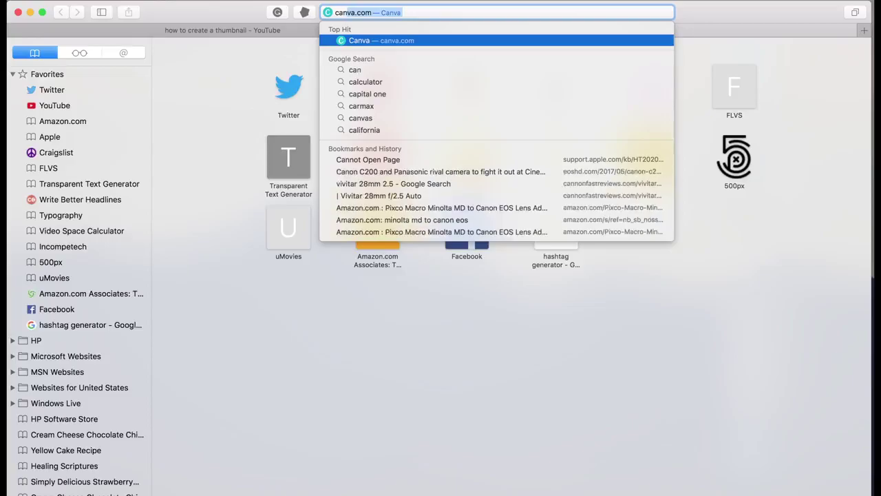
pyautogui.press('Return')
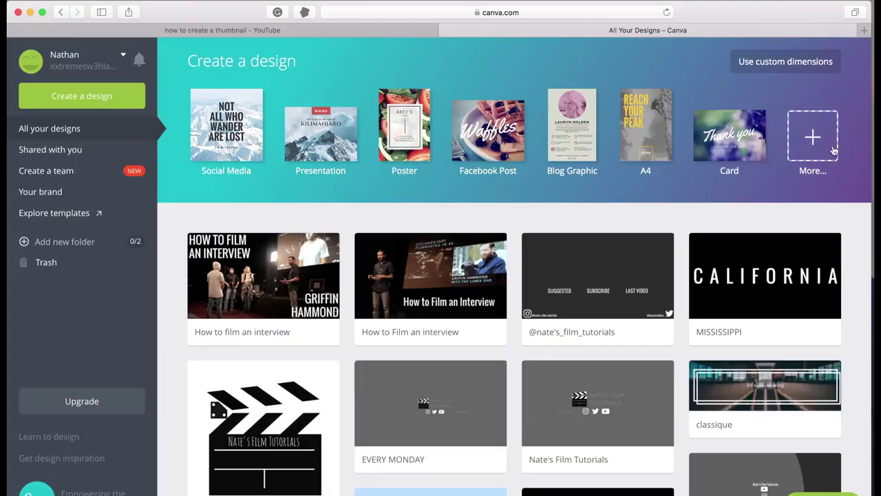
pyautogui.click(813, 138)
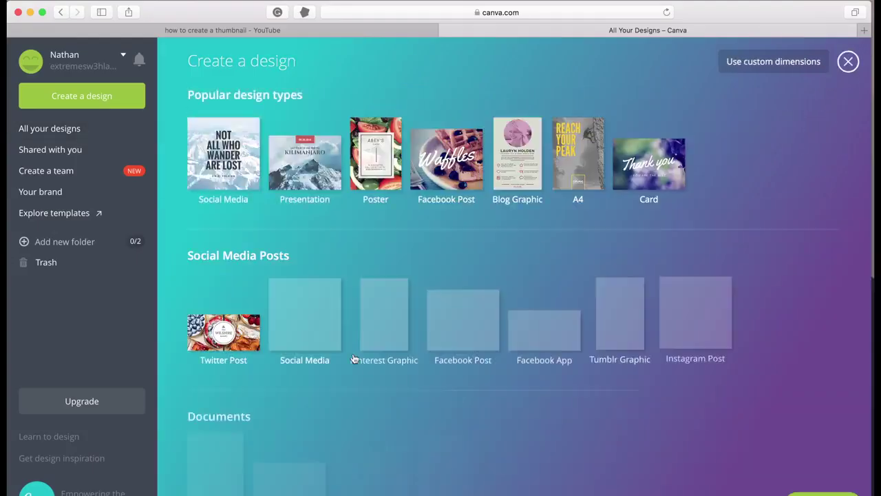
pyautogui.scroll(-5, 337, 420)
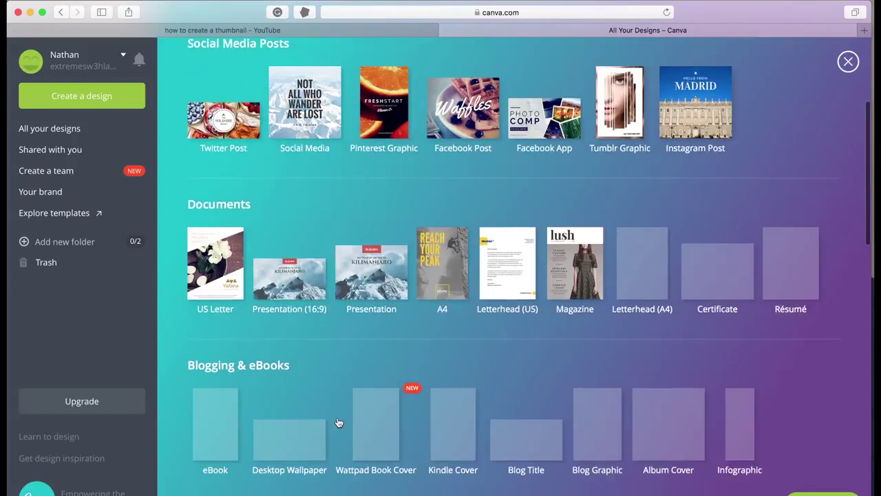
pyautogui.scroll(-5, 339, 422)
pyautogui.scroll(-7, 337, 417)
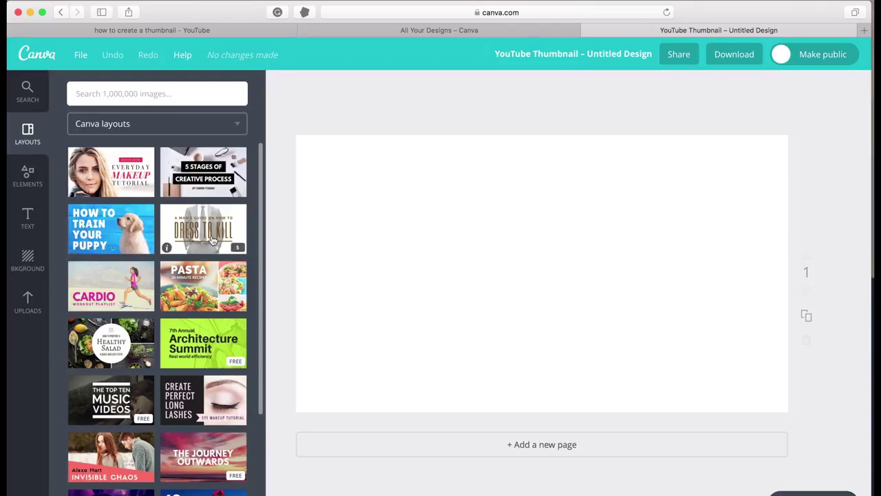
# Step: Try the Healthy Salad and puppy layouts, then test the pointing and gesturing man photos, removing each
pyautogui.click(108, 351)
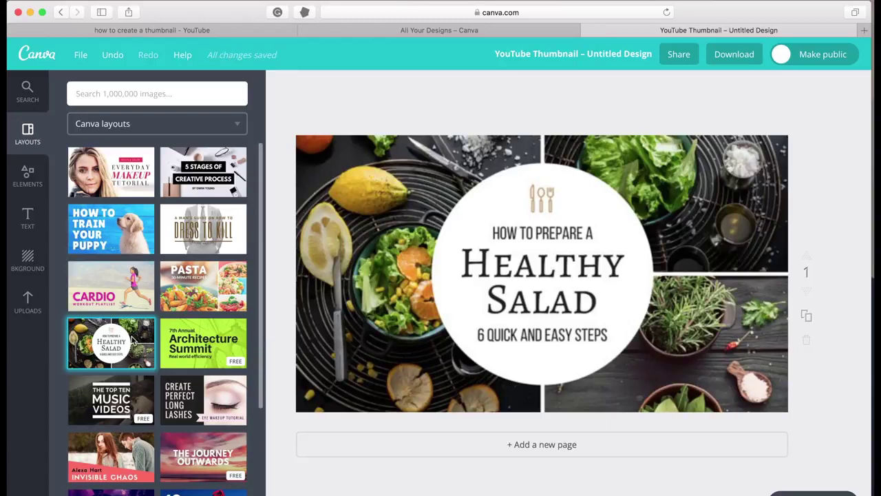
pyautogui.click(104, 238)
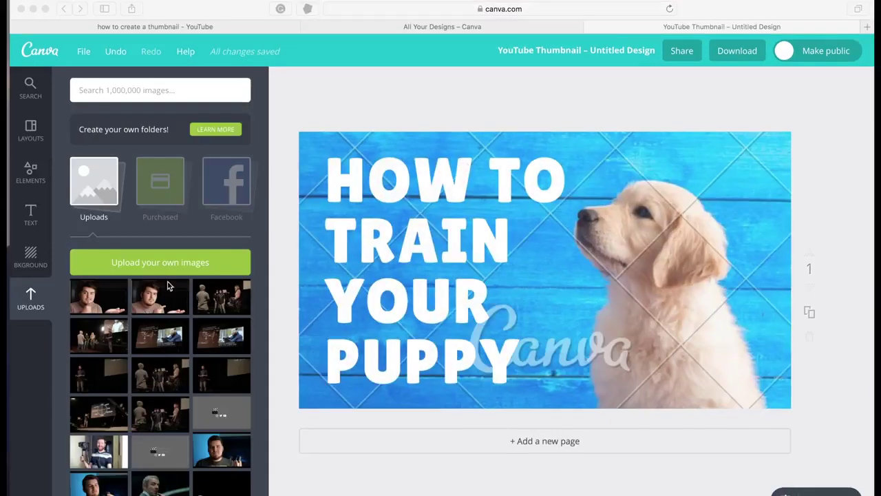
pyautogui.click(160, 297)
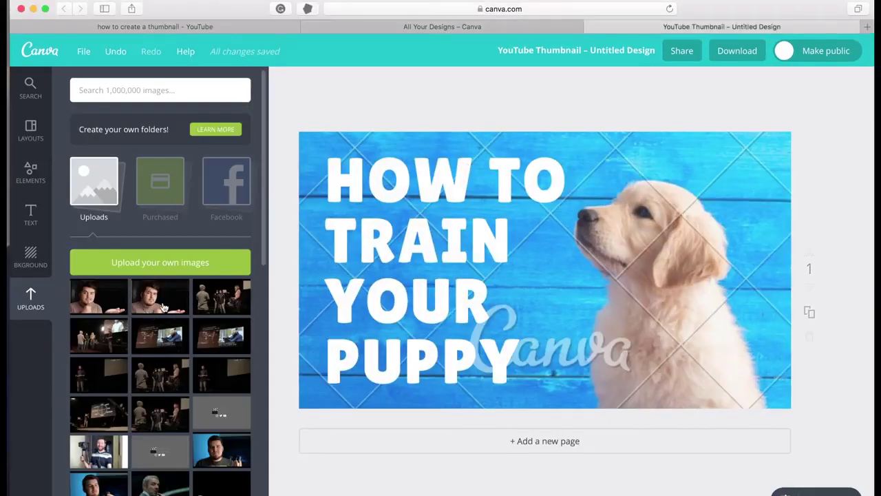
pyautogui.press('Delete')
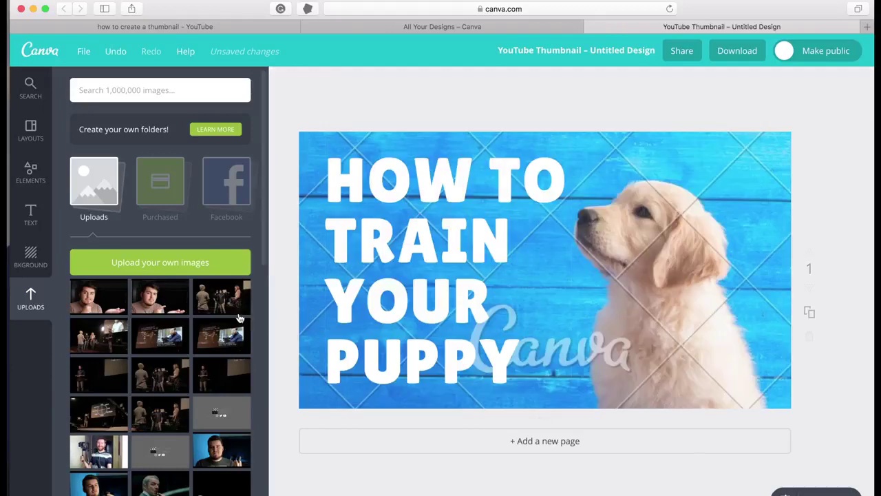
pyautogui.click(98, 311)
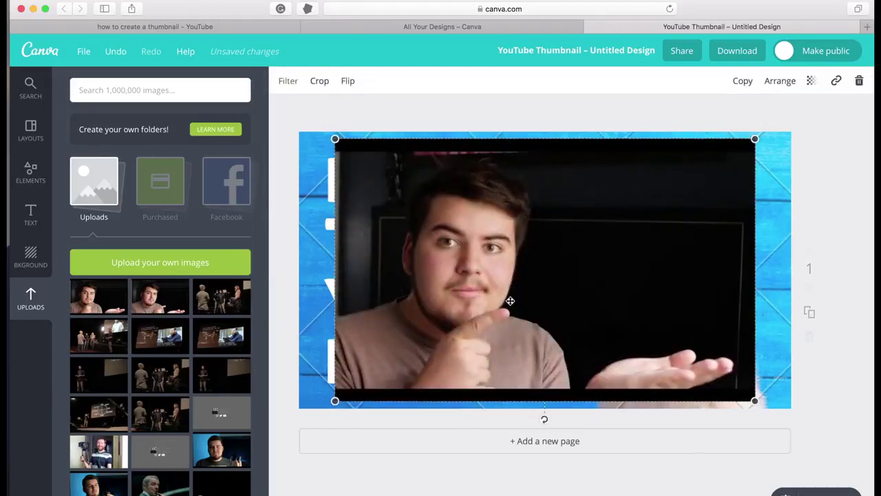
pyautogui.press('Delete')
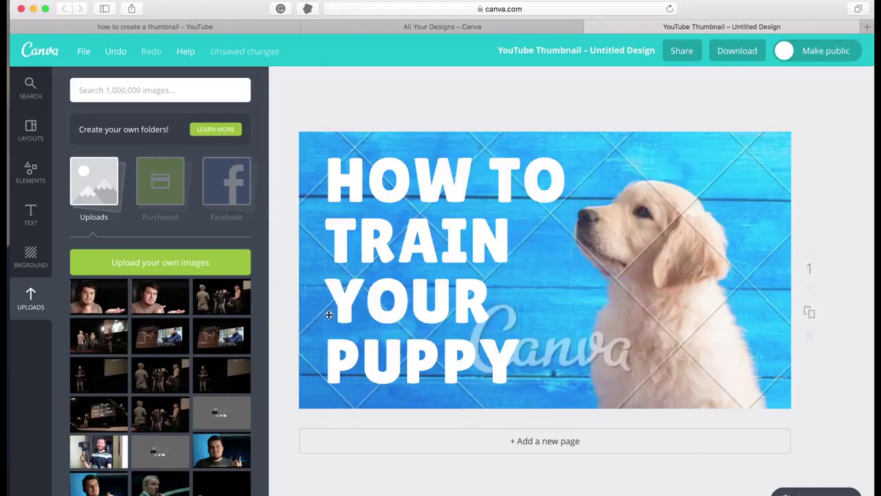
pyautogui.click(158, 301)
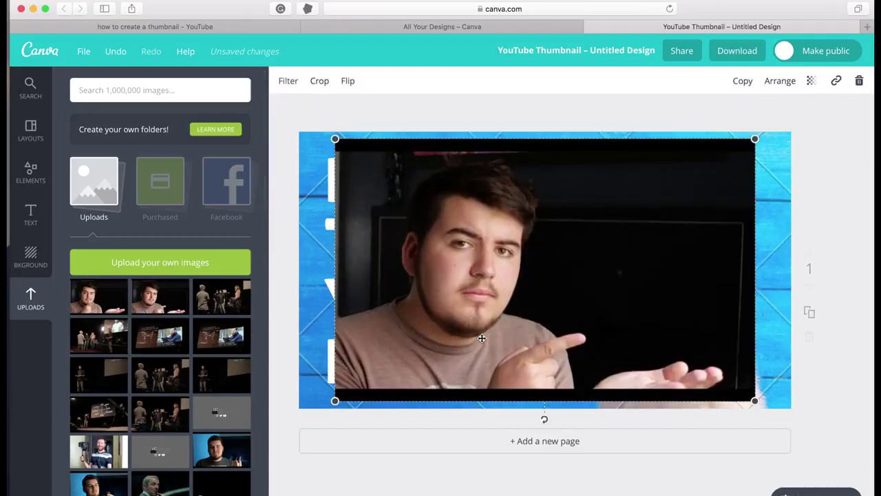
pyautogui.press('Delete')
# Step: Place the gesturing-man photo, delete the leftover element, and stretch the photo to cover the page
pyautogui.click(178, 307)
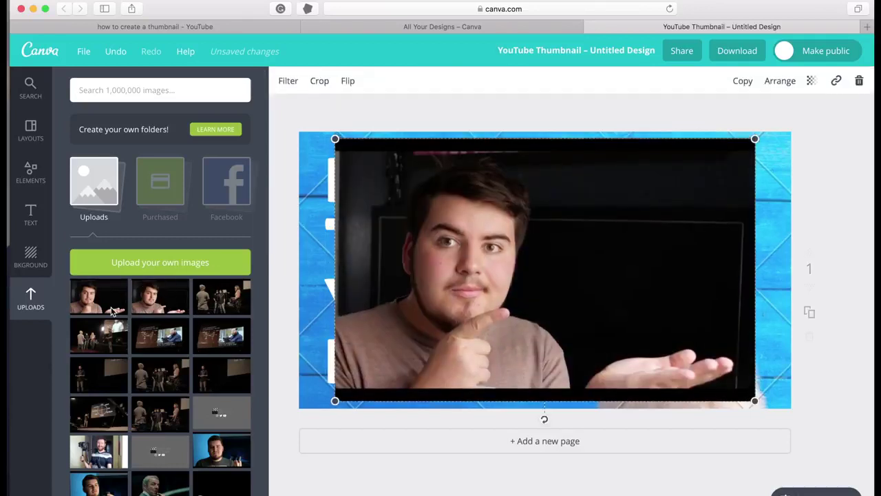
pyautogui.press('Delete')
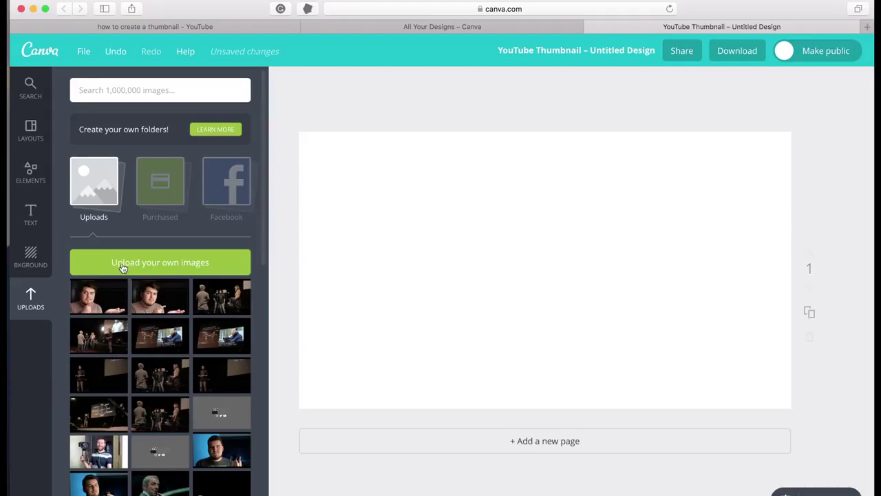
pyautogui.moveTo(98, 296); pyautogui.dragTo(443, 334)
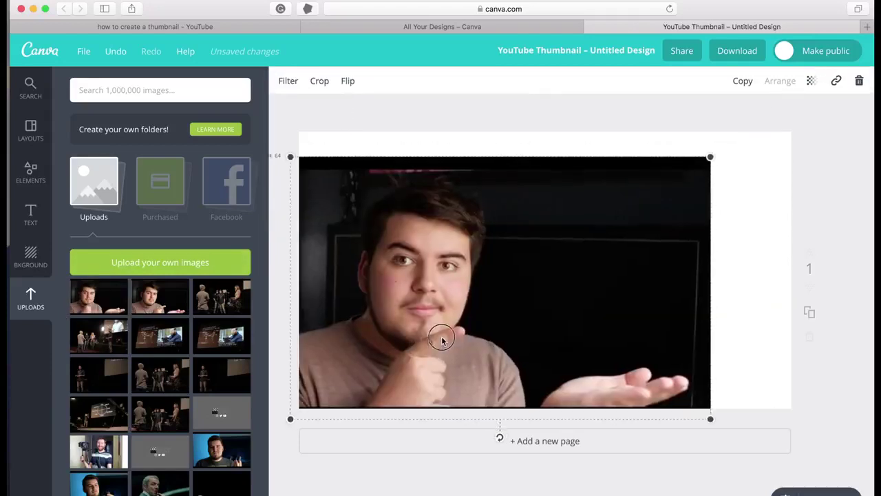
pyautogui.moveTo(711, 158); pyautogui.dragTo(768, 141)
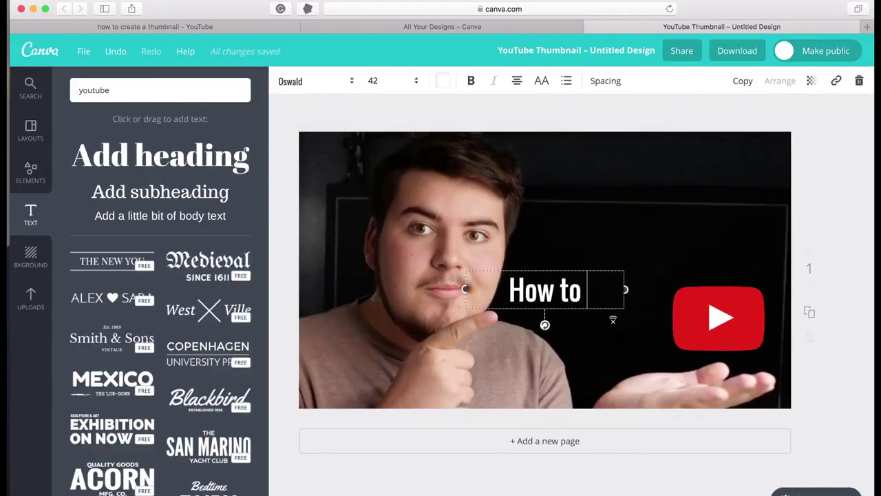
# Step: Type 'Make' into the 'How I Make Thumbnails for' title, trying uppercase then reverting to normal case
pyautogui.write('Make a Thumbnail for')
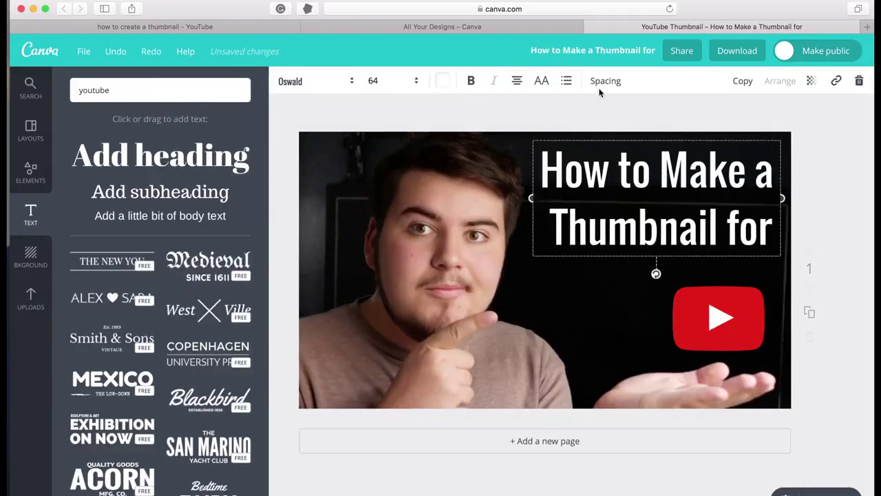
pyautogui.click(547, 81)
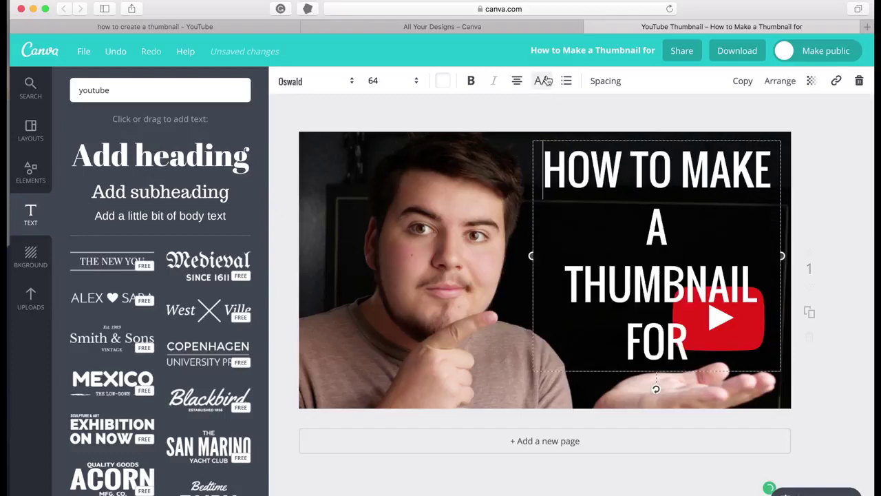
pyautogui.click(546, 81)
pyautogui.click(699, 211)
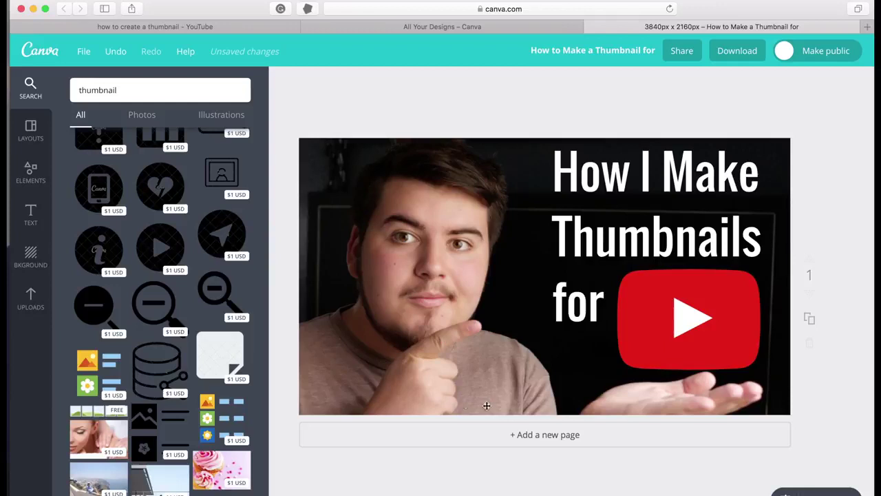
pyautogui.click(491, 358)
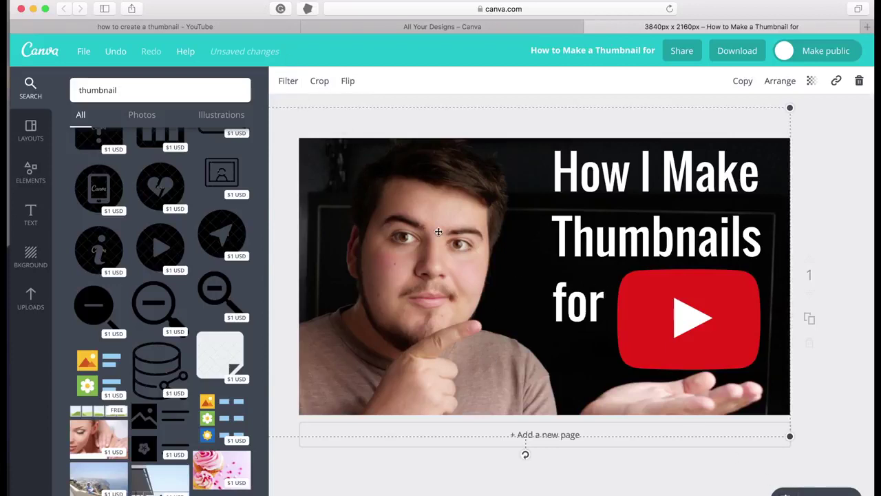
# Step: Raise the photo's contrast to +30 and saturation to +9 with the Filter advanced sliders
pyautogui.click(288, 83)
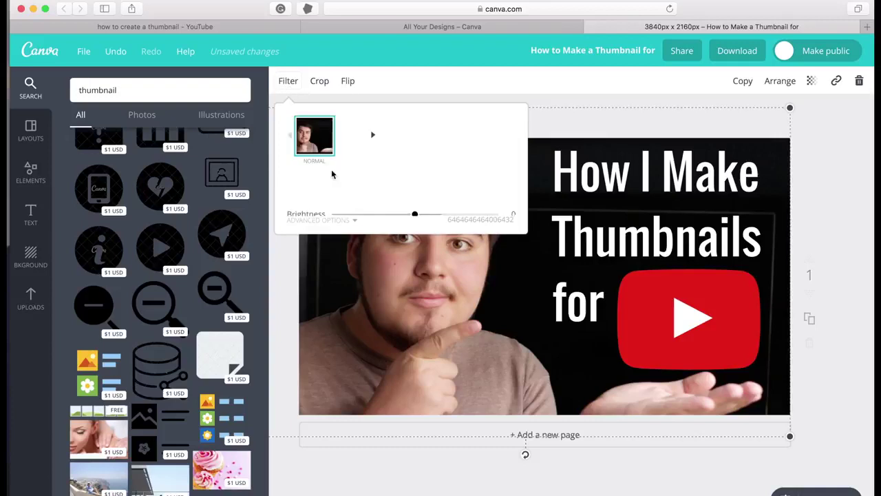
pyautogui.click(342, 221)
pyautogui.moveTo(415, 199); pyautogui.dragTo(423, 229)
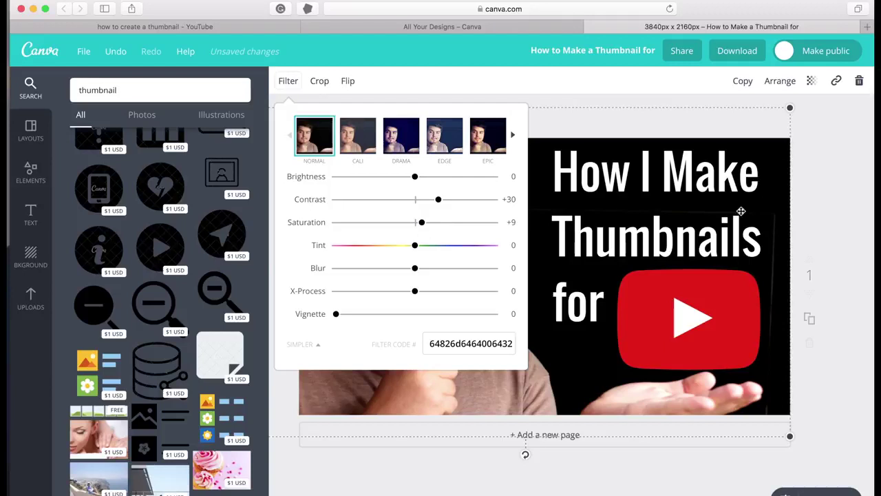
pyautogui.click(848, 203)
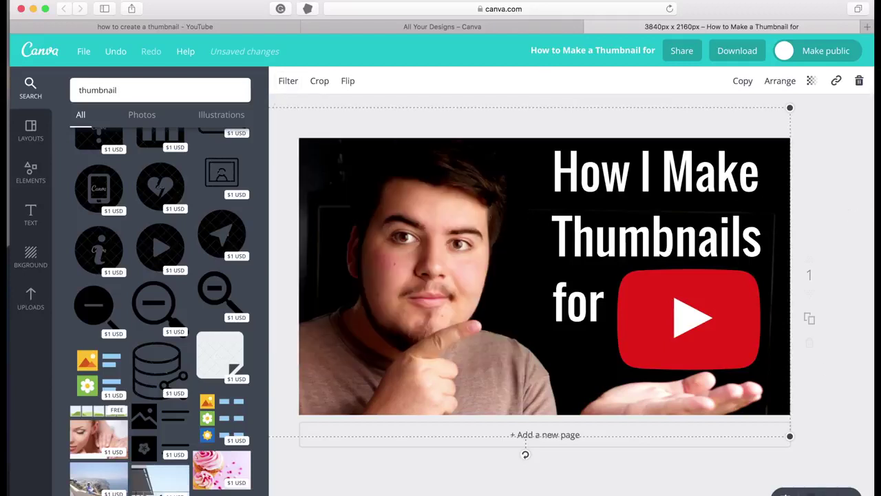
pyautogui.press('super+minus')
pyautogui.click(821, 377)
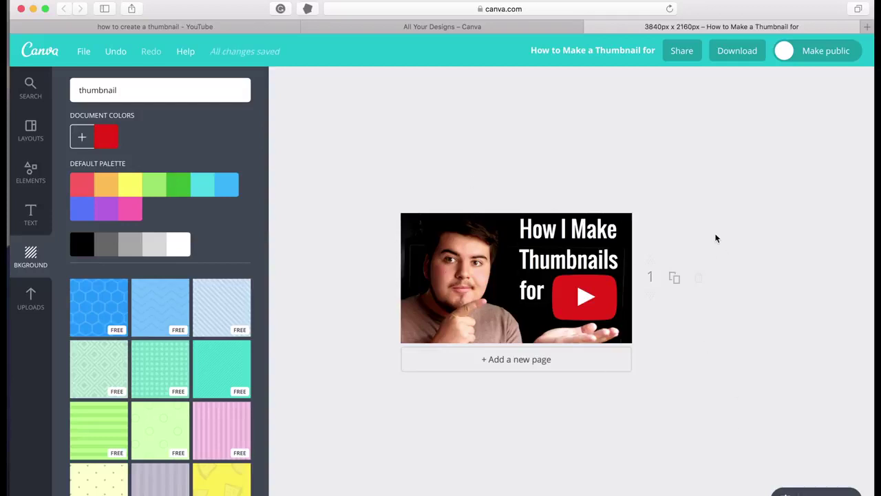
# Step: Download the finished thumbnail as a PNG file
pyautogui.click(726, 58)
pyautogui.click(737, 189)
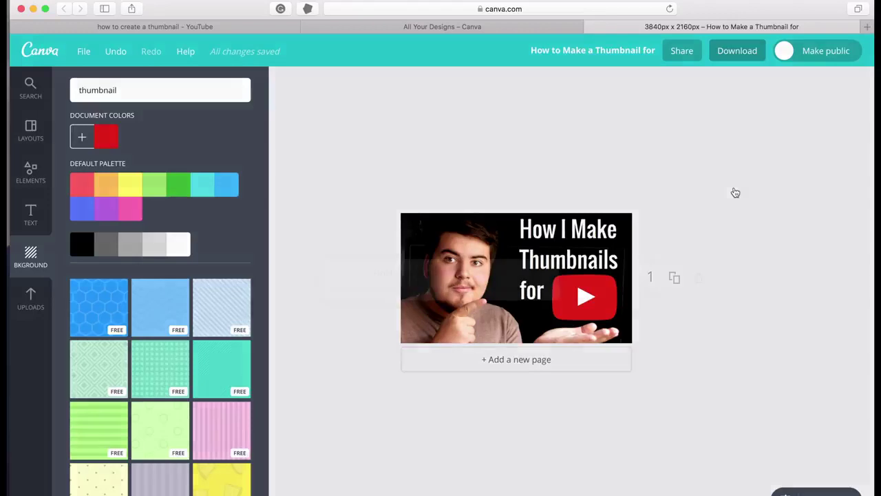